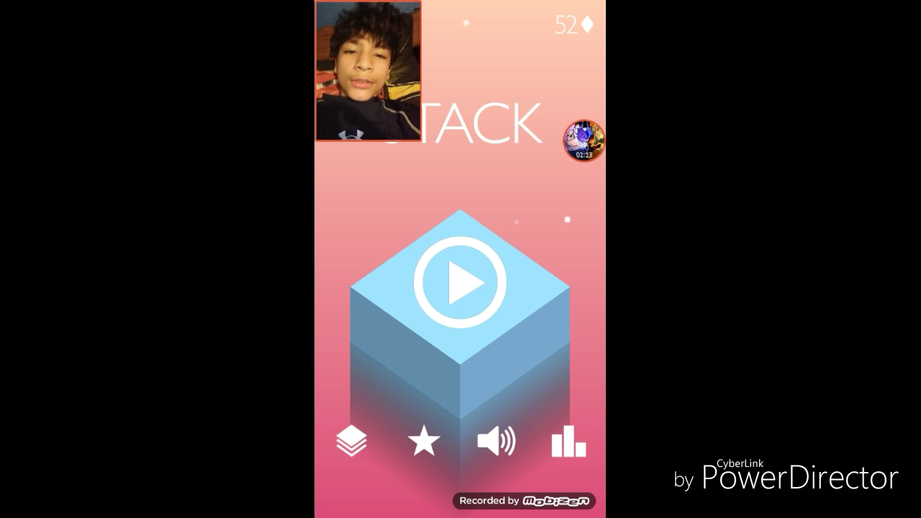
Use the top buttons, then start a new Stack round from the title screen
click(583, 140)
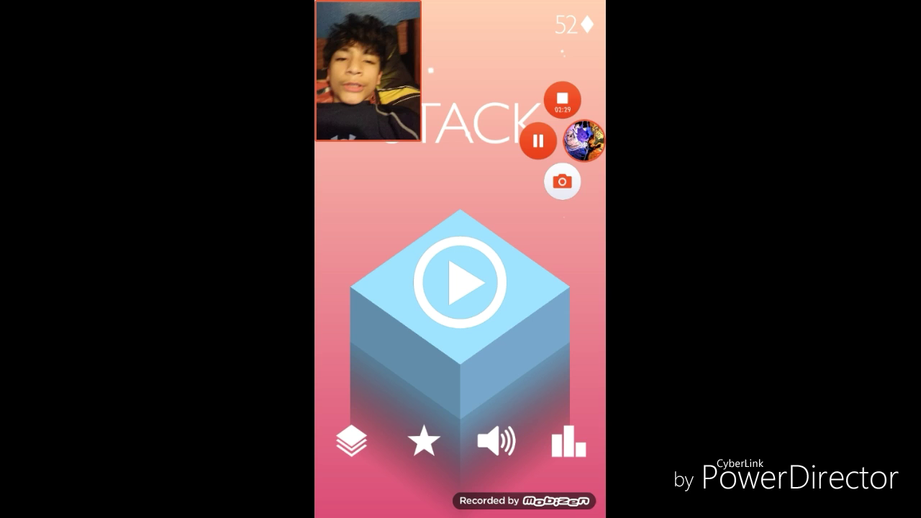
click(538, 140)
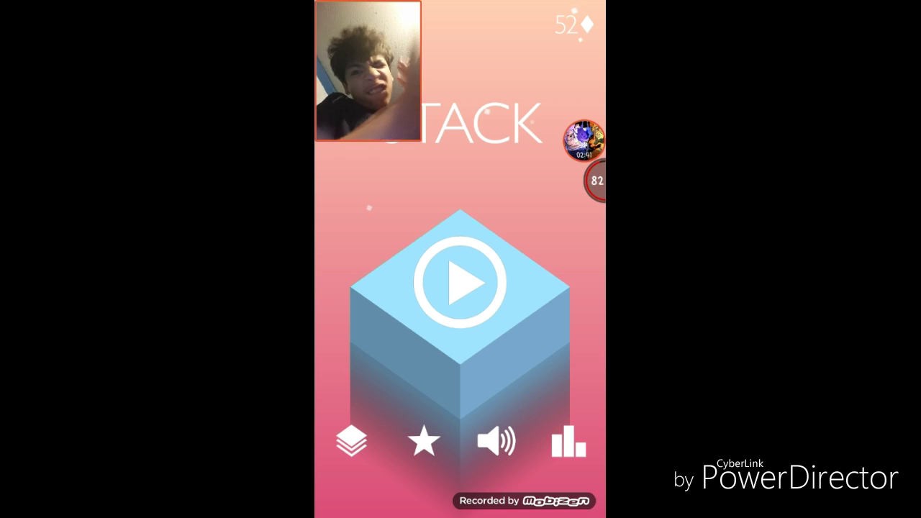
click(583, 140)
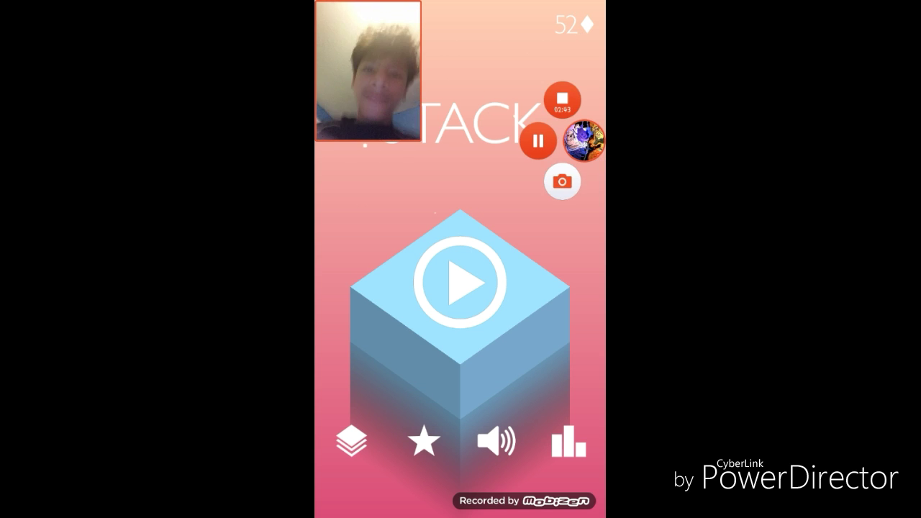
click(460, 280)
Stack blocks on the tower until the round ends at a score of 9
click(459, 324)
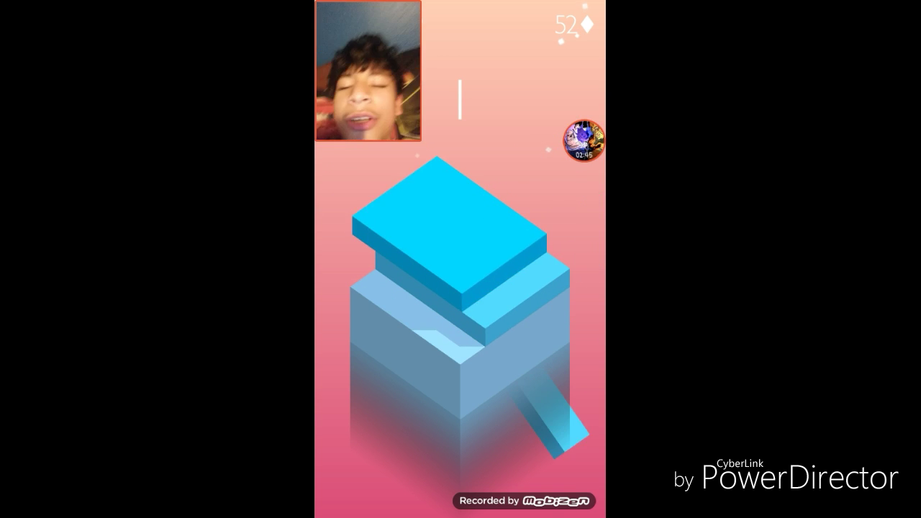
click(460, 323)
click(460, 324)
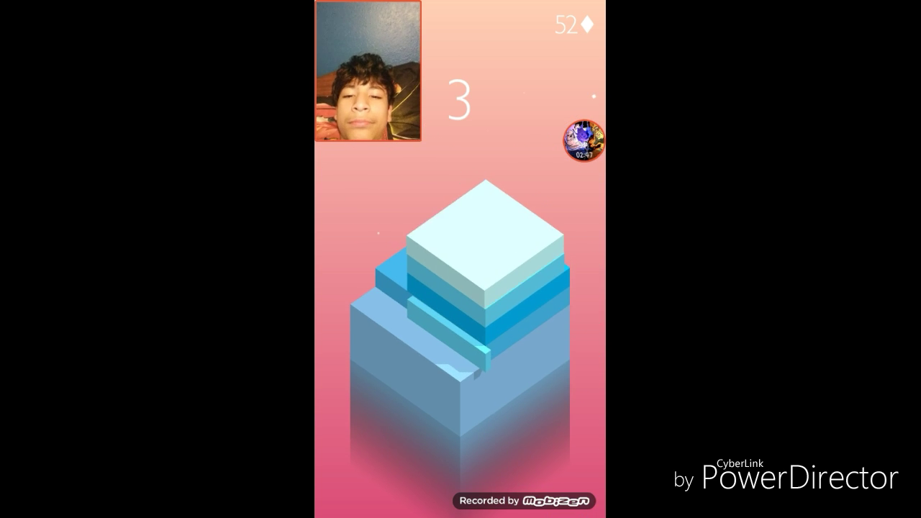
click(459, 323)
click(460, 323)
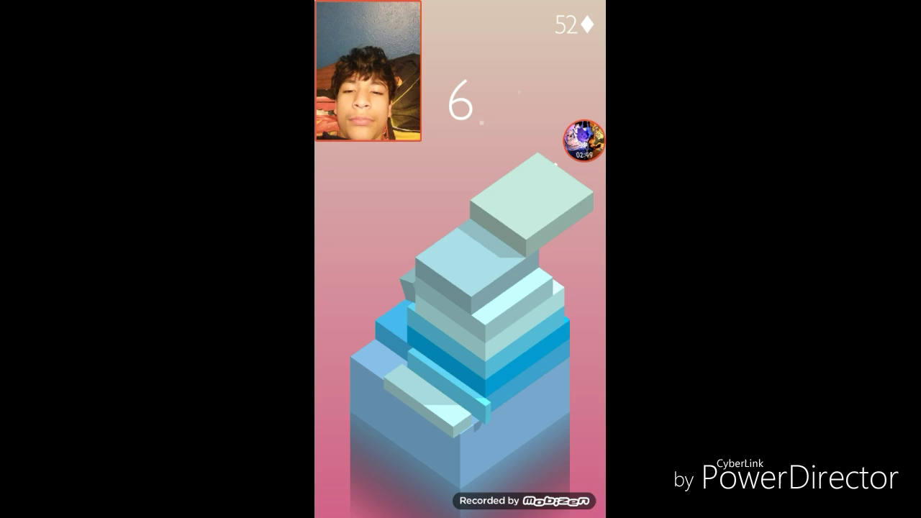
click(459, 324)
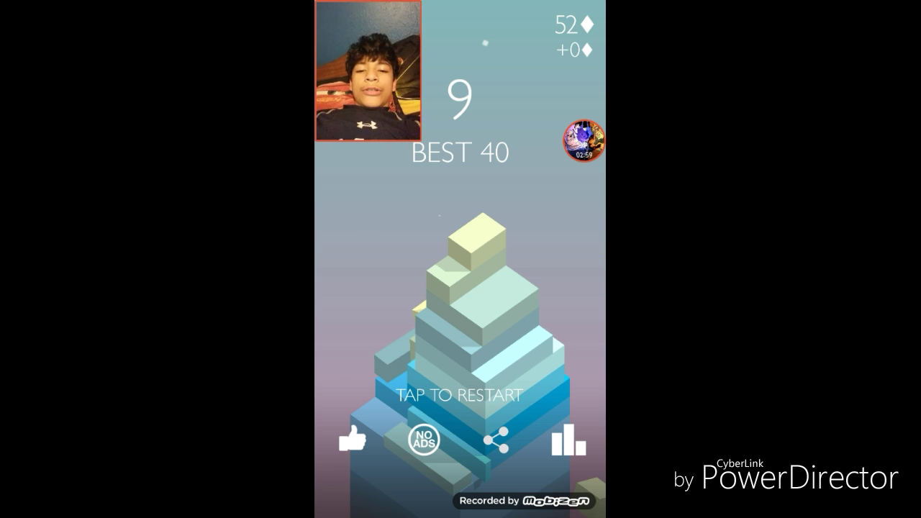
Open and cancel the score share sheet, then return to the title screen
click(495, 440)
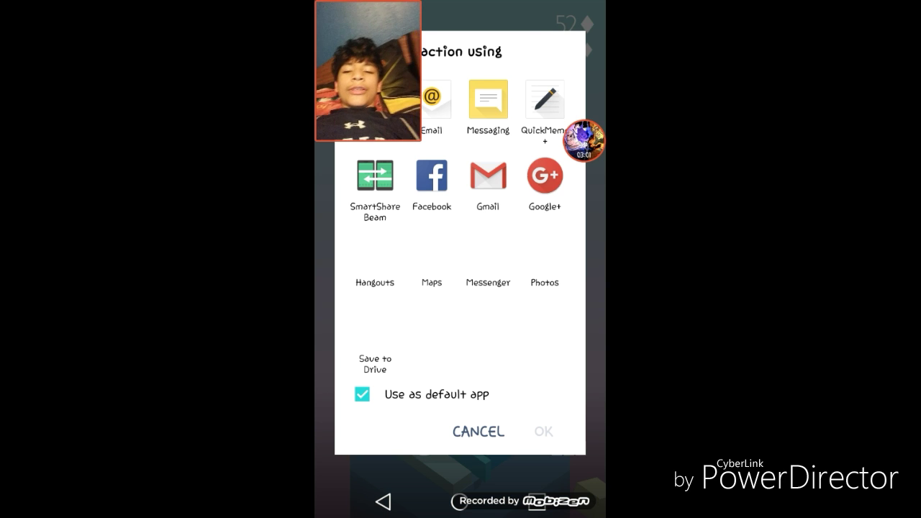
click(478, 432)
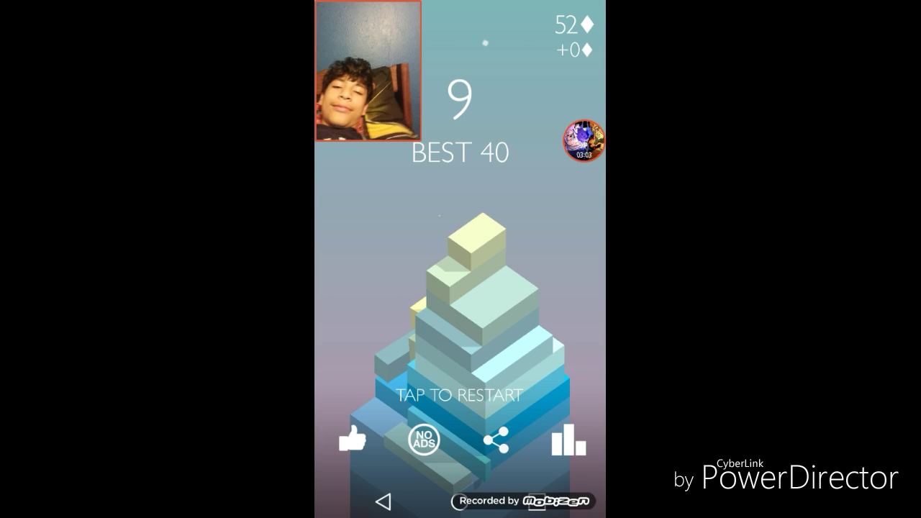
click(460, 359)
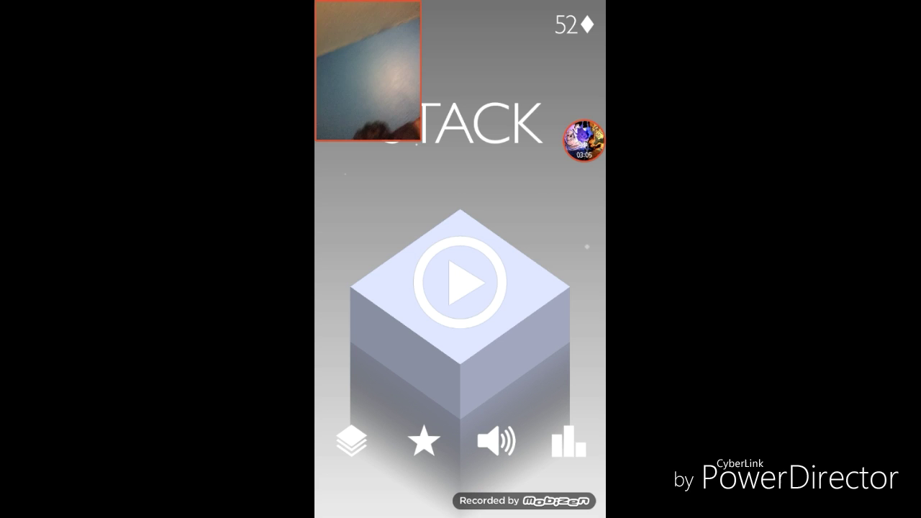
Start another round and stack blocks to reach a score of 8, gems at 52
click(459, 281)
click(460, 323)
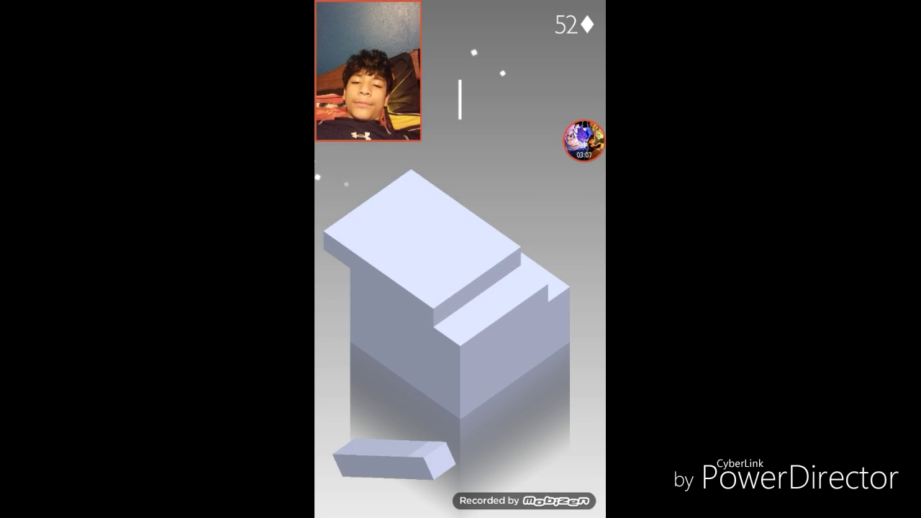
click(460, 324)
click(460, 324)
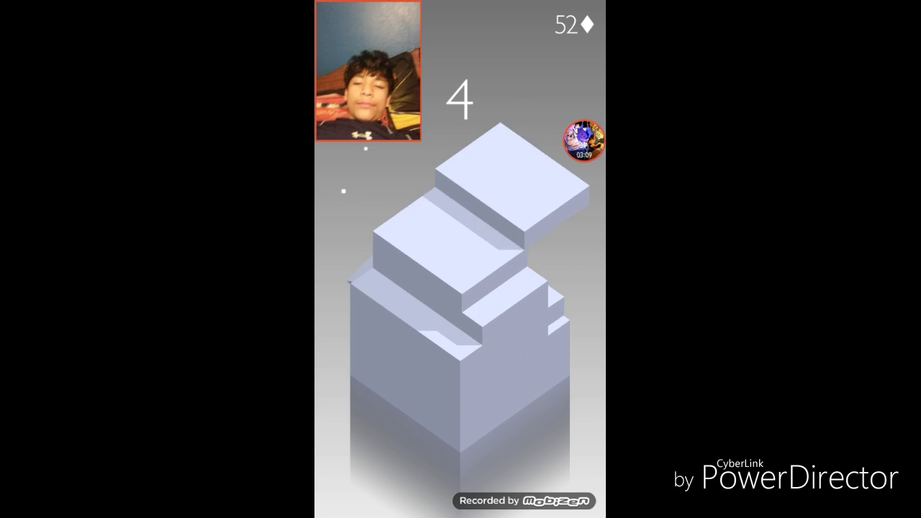
click(459, 323)
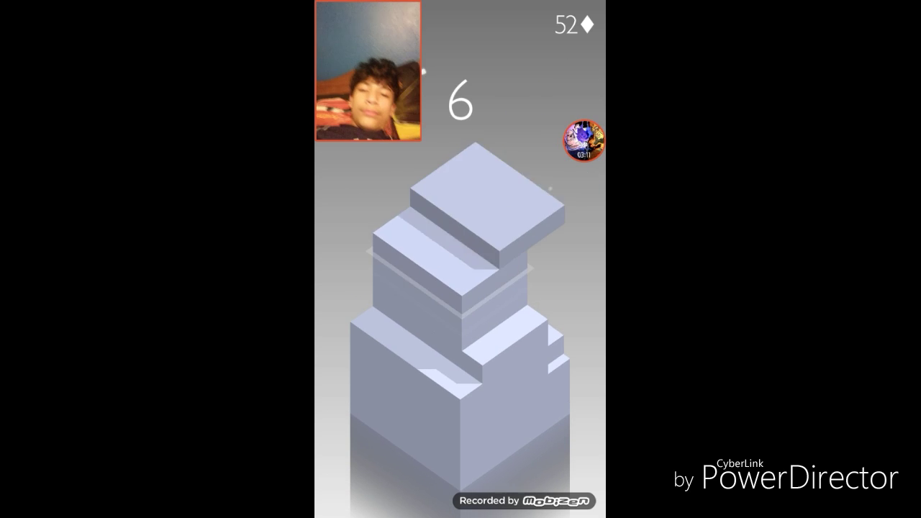
click(459, 324)
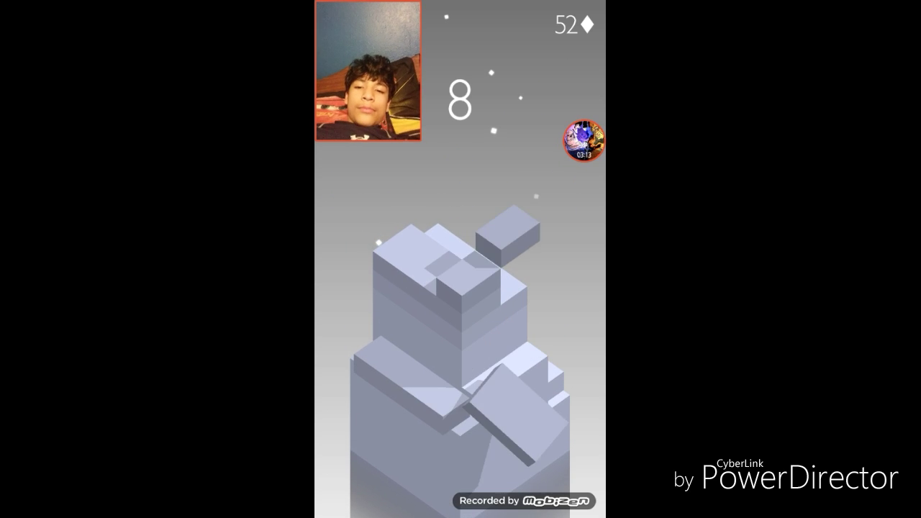